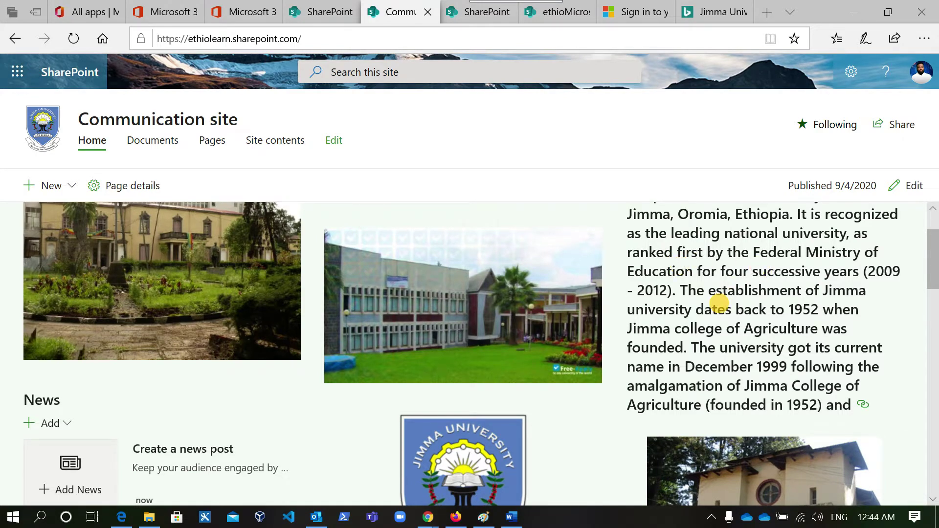
Open the Settings panel from the gear icon on the Communication site home page.
scroll(718, 303, "down", 3)
scroll(718, 304, "up", 3)
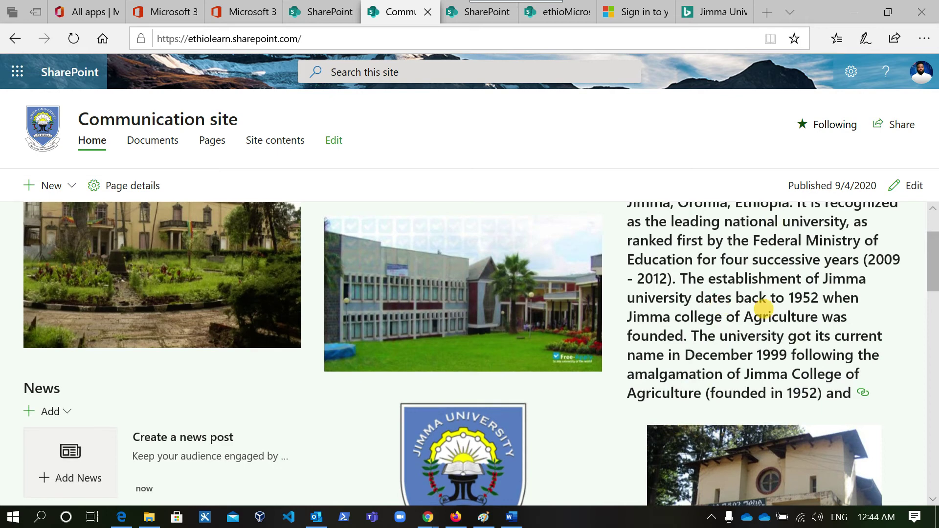
scroll(763, 309, "down", 1)
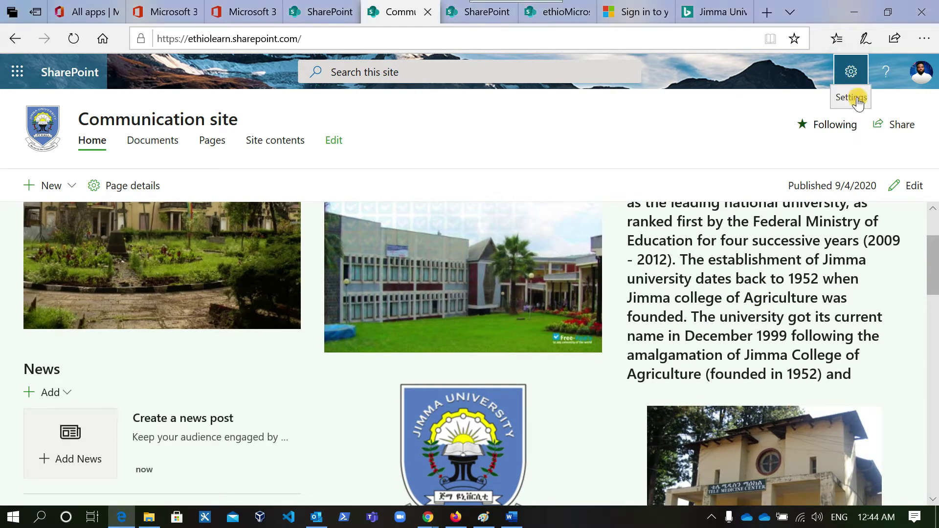
left_click(852, 71)
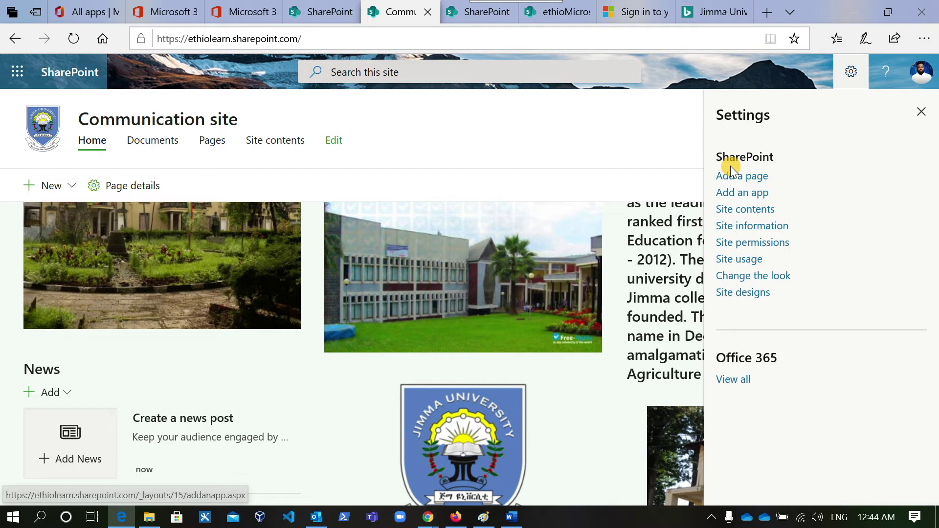
After previewing Blue and Dark Yellow, save the Dark Blue site theme.
left_click(749, 277)
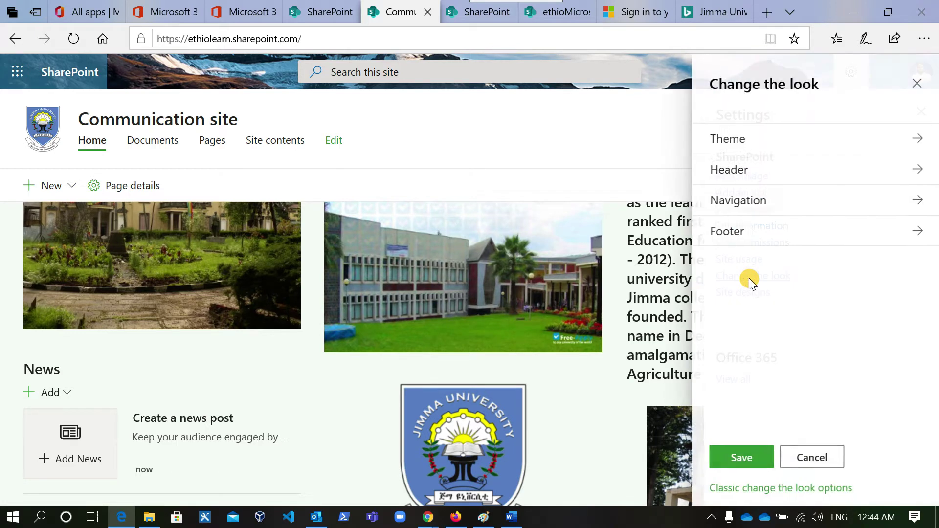
left_click(770, 142)
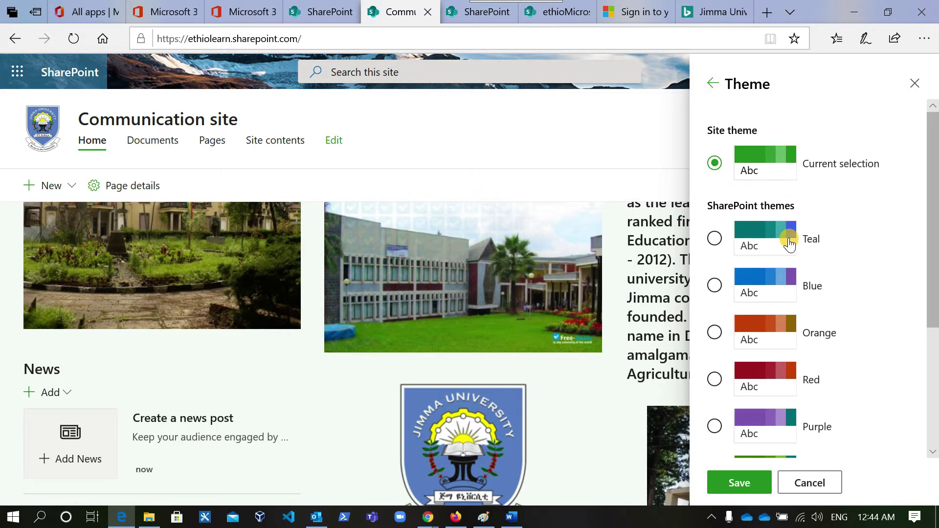
scroll(799, 408, "down", 3)
scroll(799, 406, "up", 3)
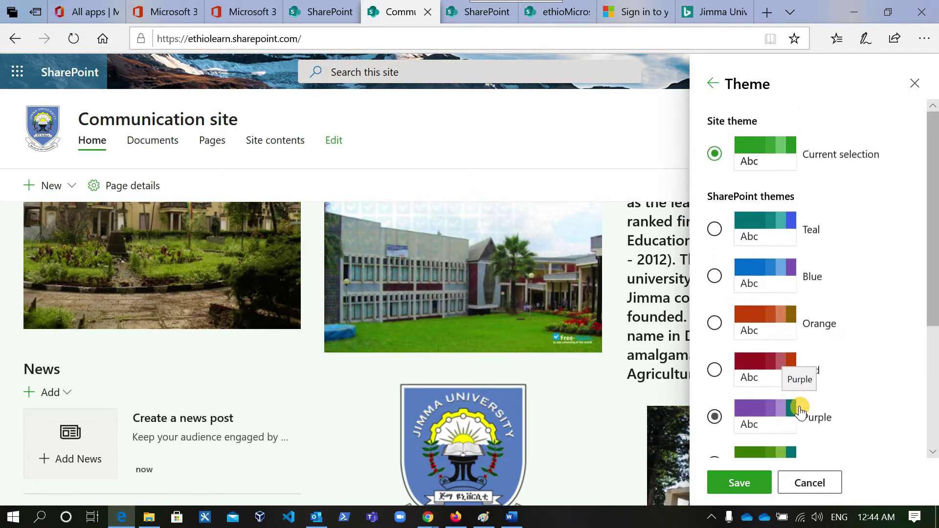
left_click(717, 279)
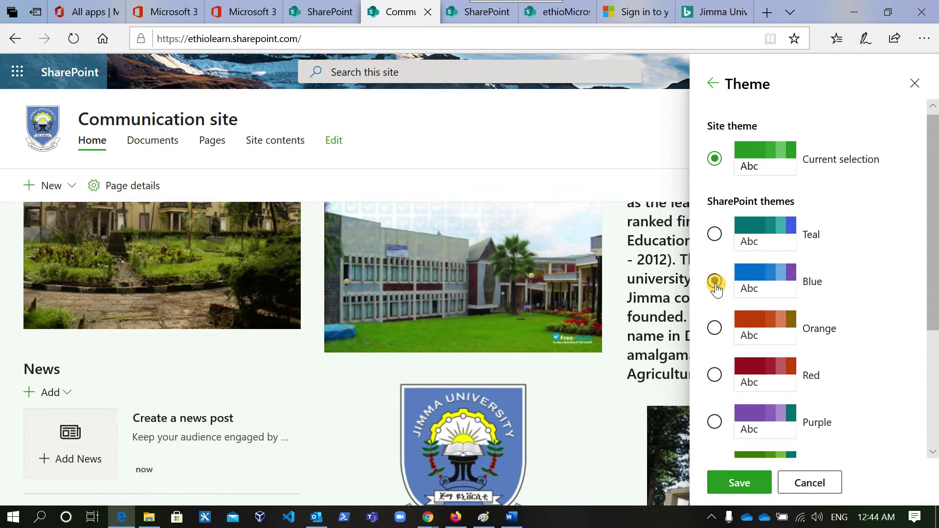
scroll(778, 364, "down", 3)
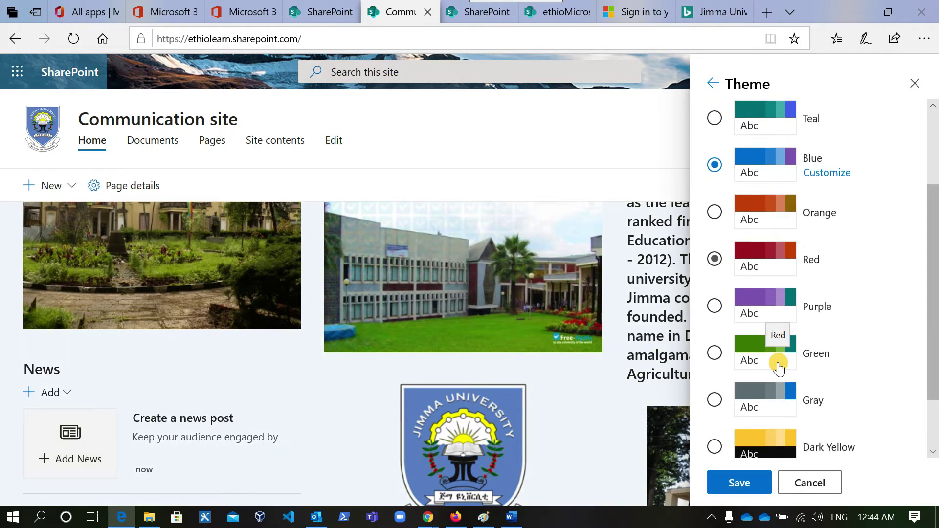
scroll(873, 432, "down", 2)
scroll(873, 431, "up", 1)
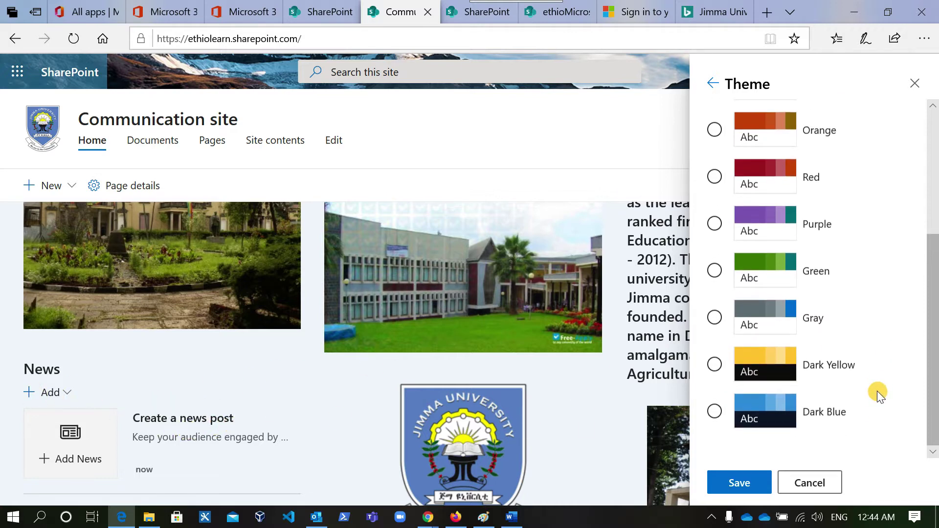
left_click(715, 372)
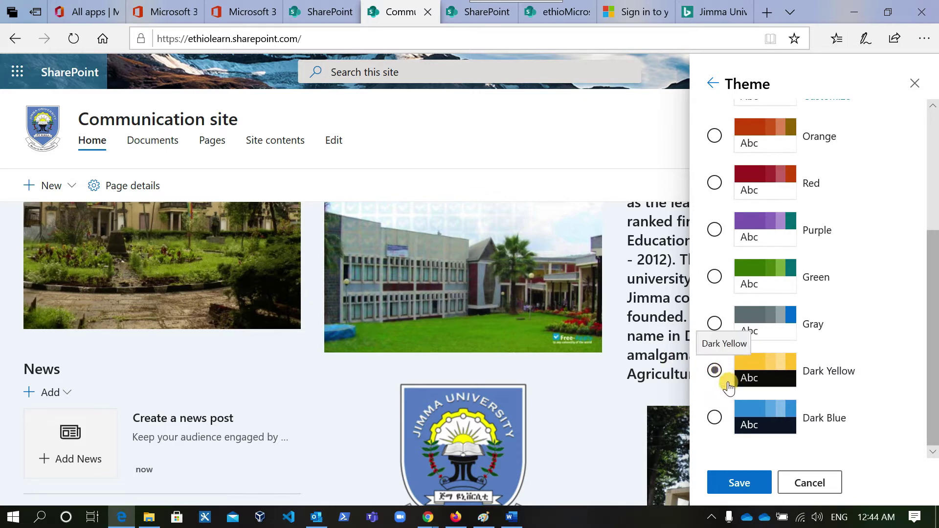
left_click(716, 370)
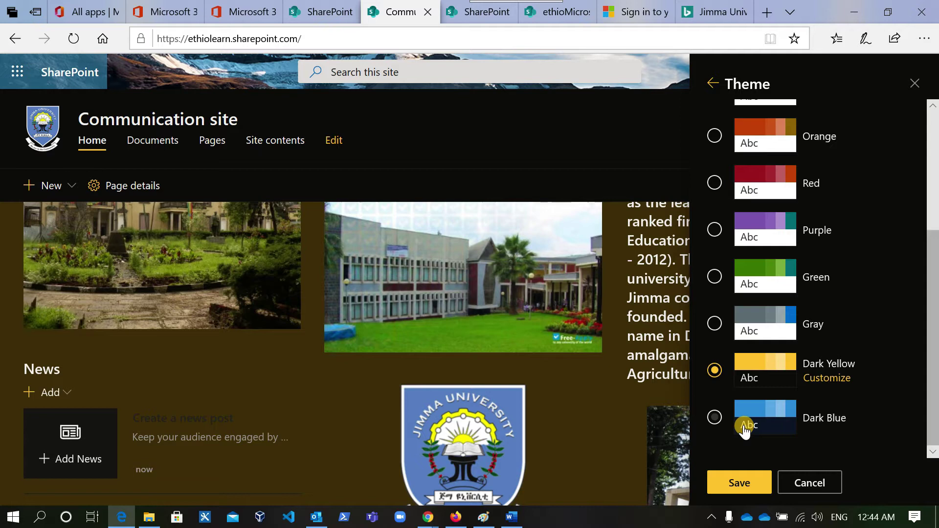
left_click(715, 417)
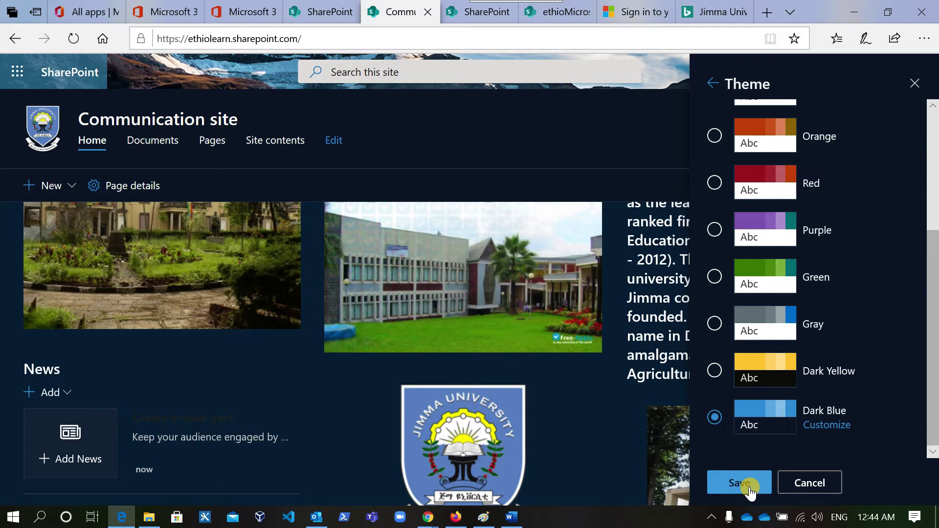
left_click(712, 84)
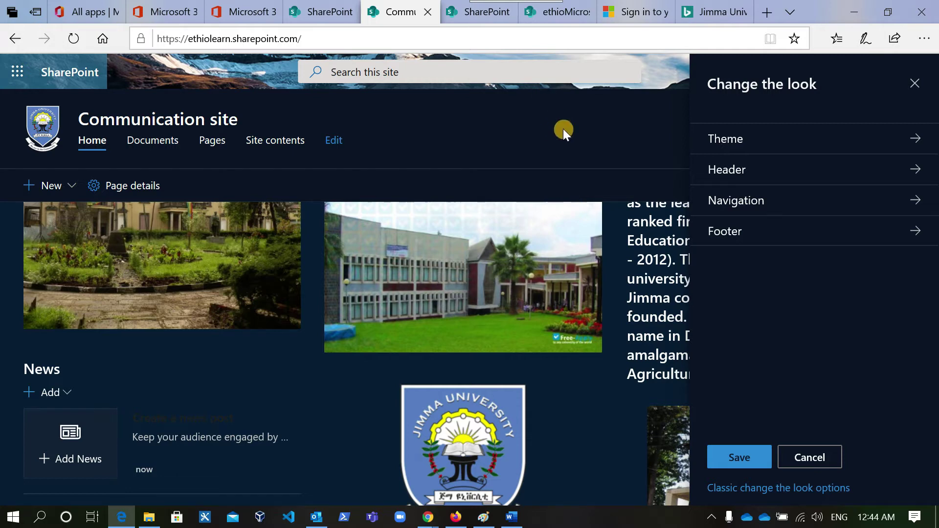
Set the header to the Compact layout with the first background shade.
left_click(747, 172)
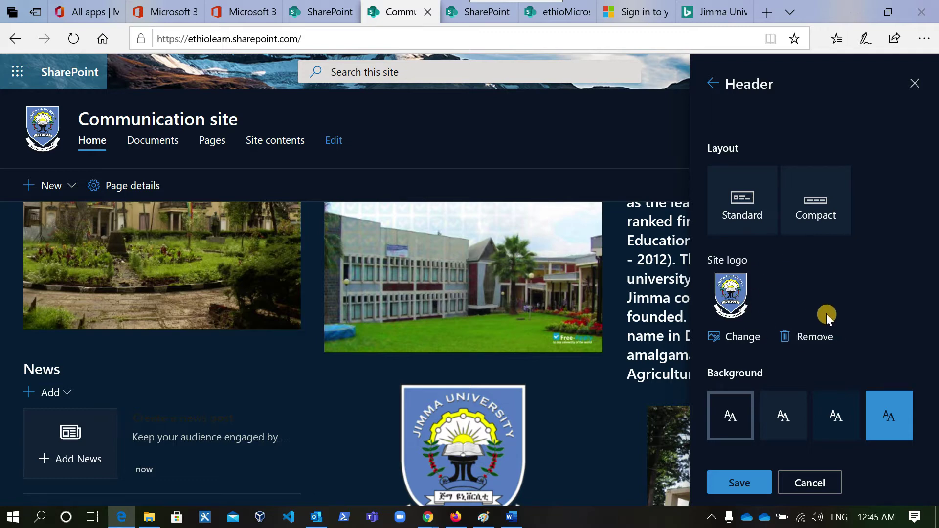
left_click(842, 180)
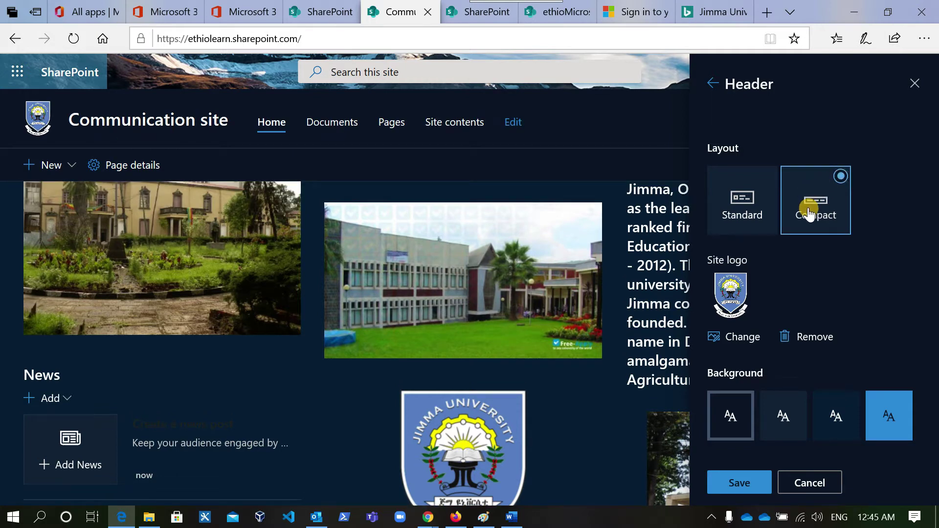
left_click(766, 177)
left_click(841, 177)
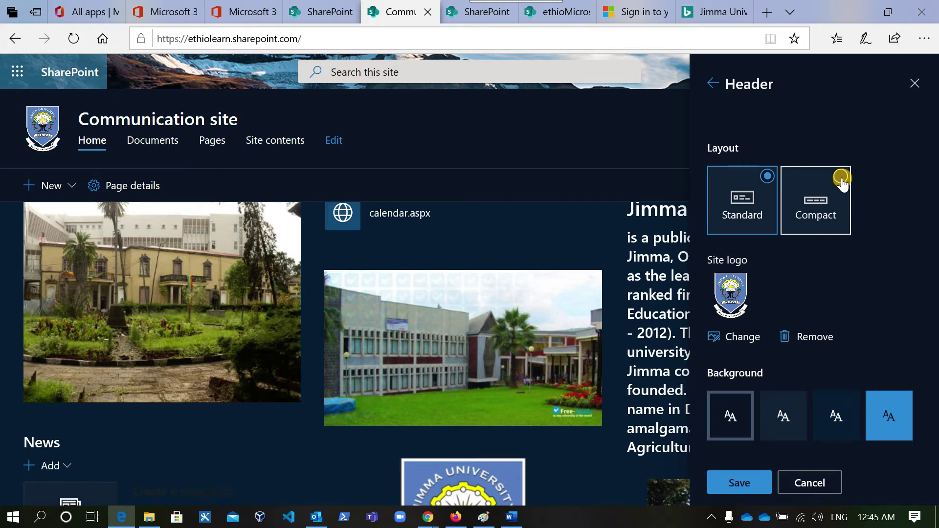
left_click(841, 177)
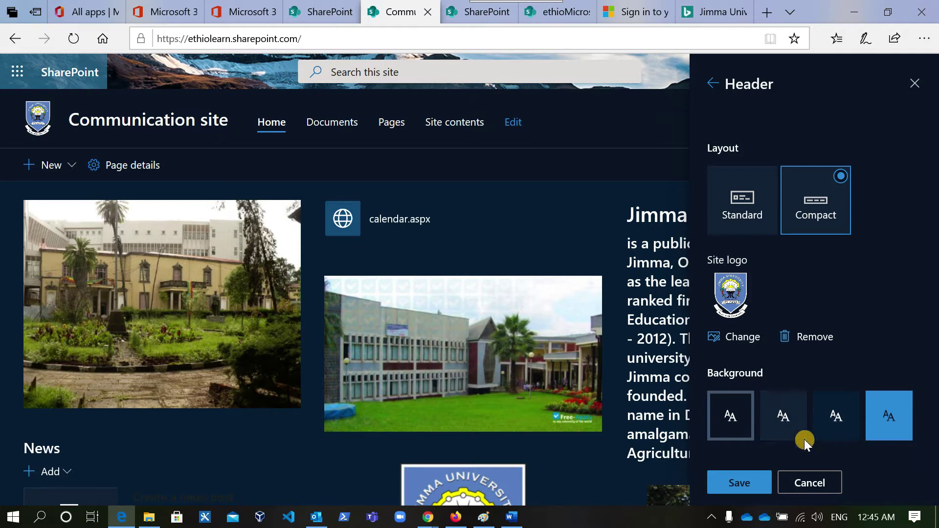
left_click(782, 426)
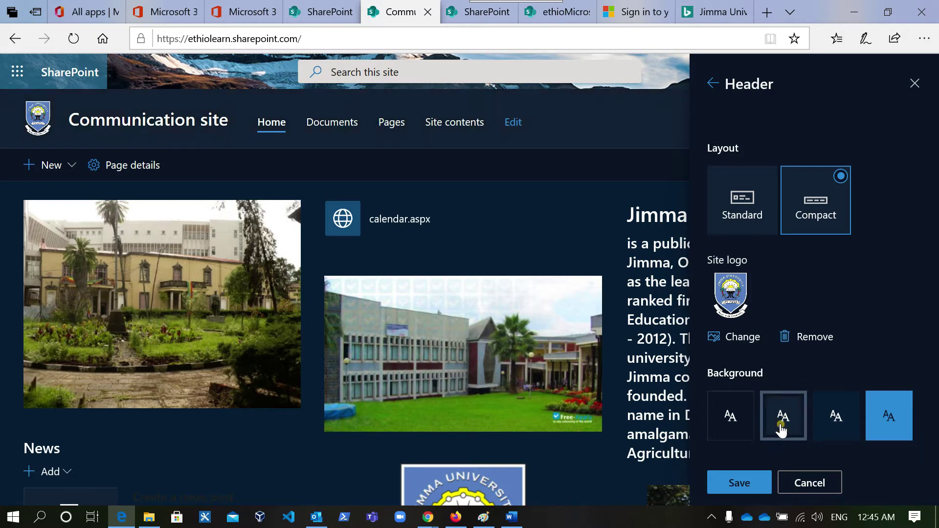
left_click(835, 416)
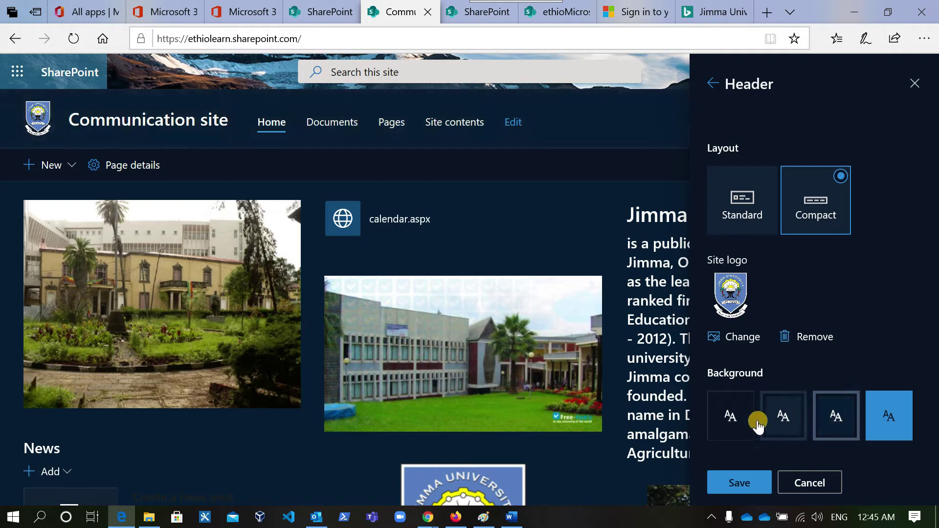
left_click(734, 420)
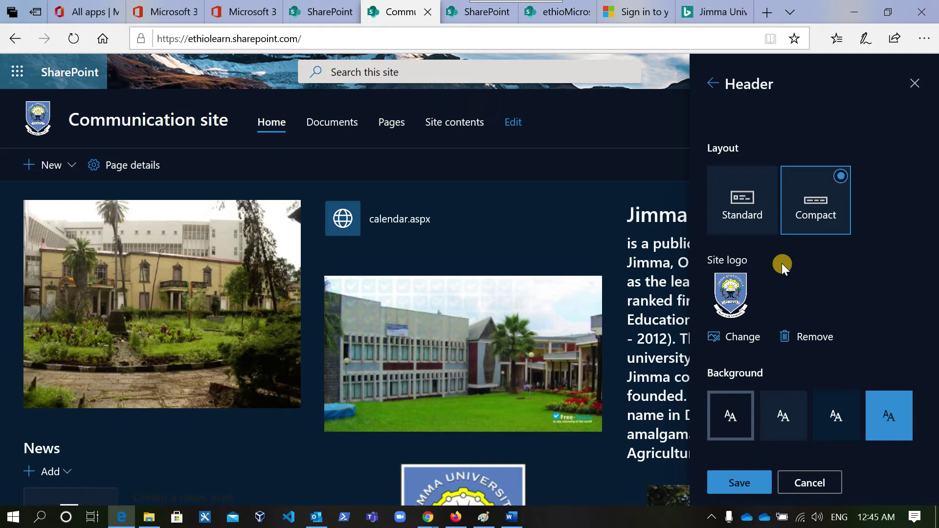
left_click(717, 85)
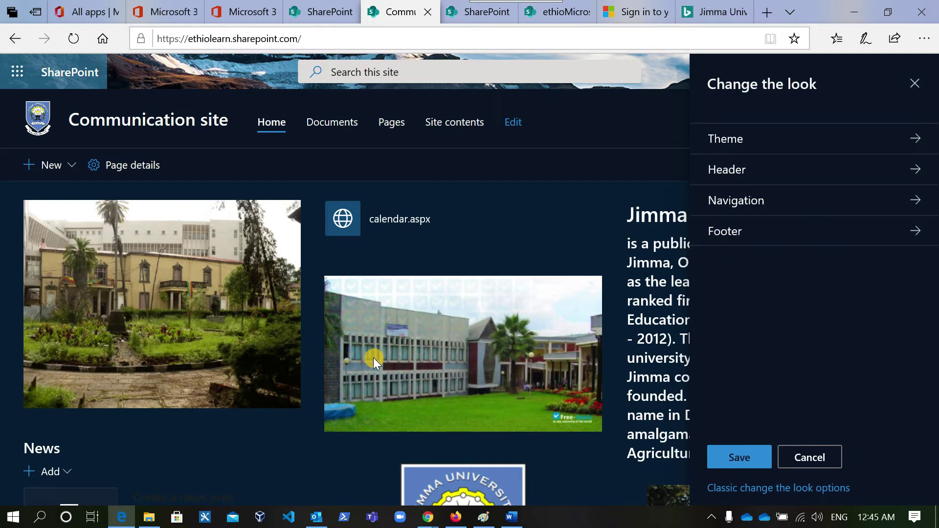
Upload Current_Logo_of_Jimma_University.png as the footer logo in Footer settings.
scroll(374, 357, "down", 15)
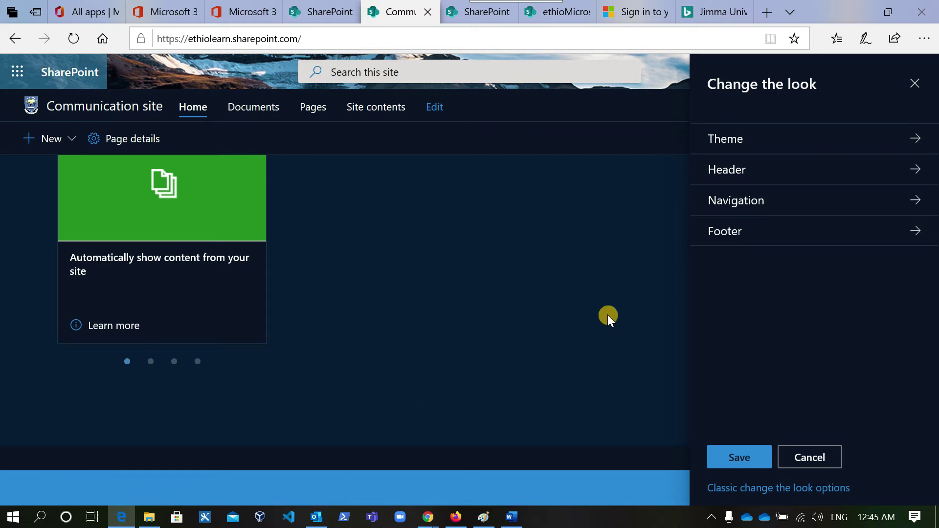
left_click(731, 237)
scroll(826, 350, "down", 2)
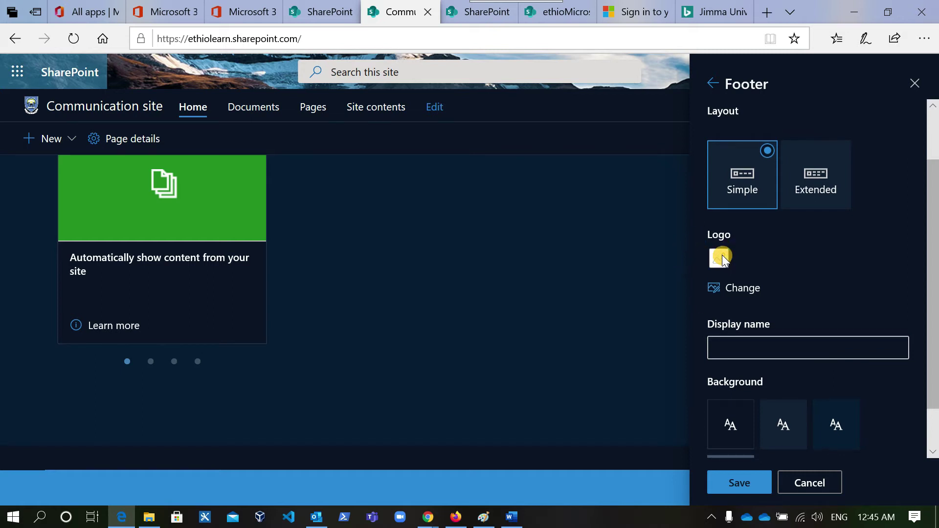
left_click(741, 290)
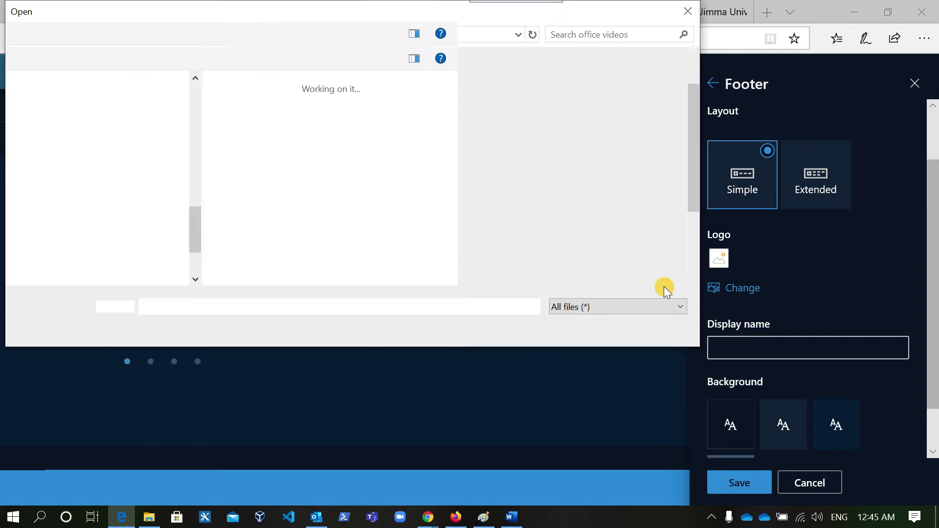
left_click(326, 105)
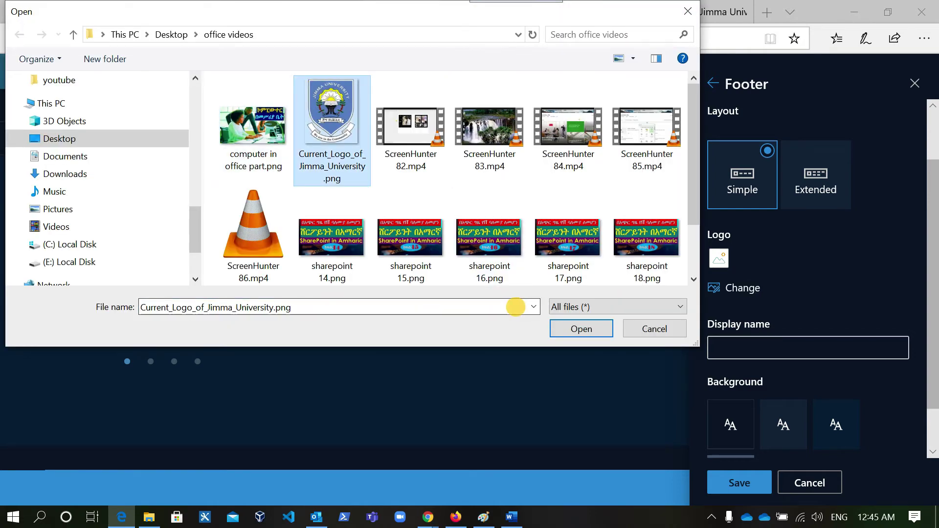
left_click(568, 330)
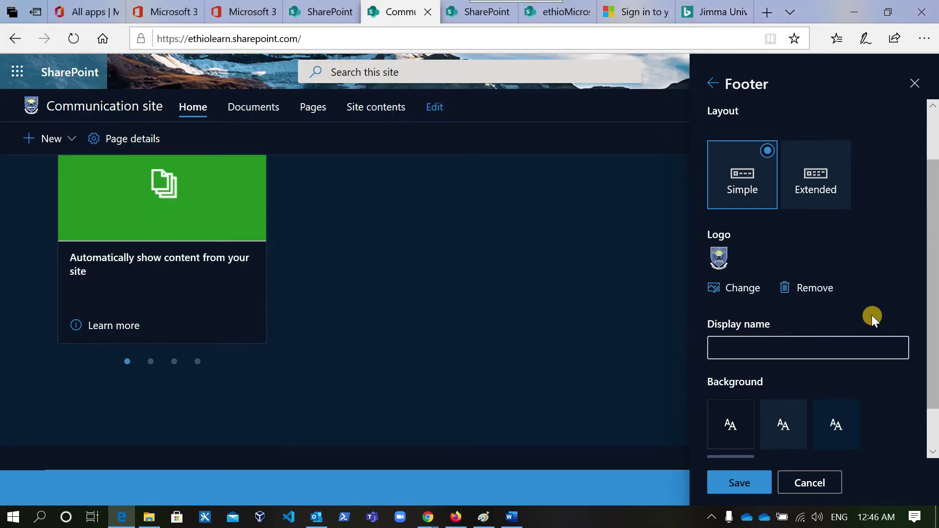
scroll(821, 366, "down", 1)
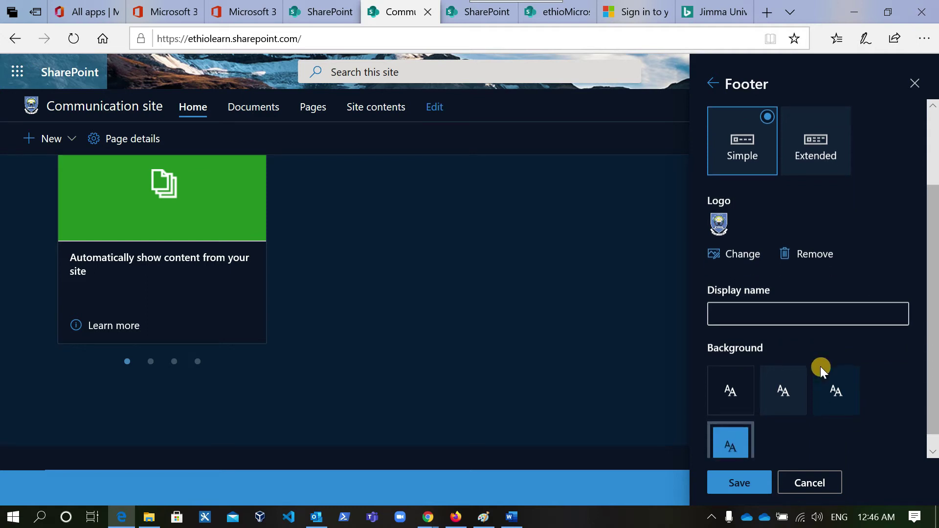
scroll(821, 371, "up", 1)
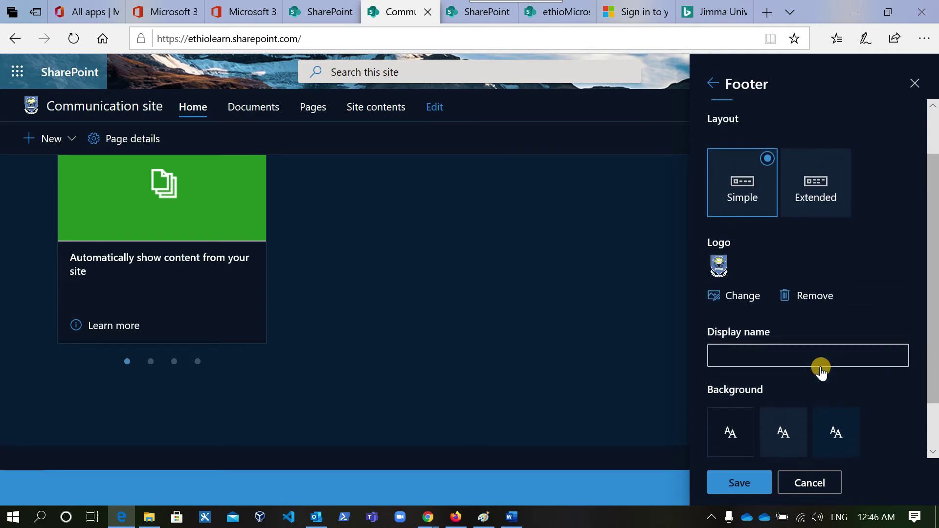
scroll(821, 371, "down", 1)
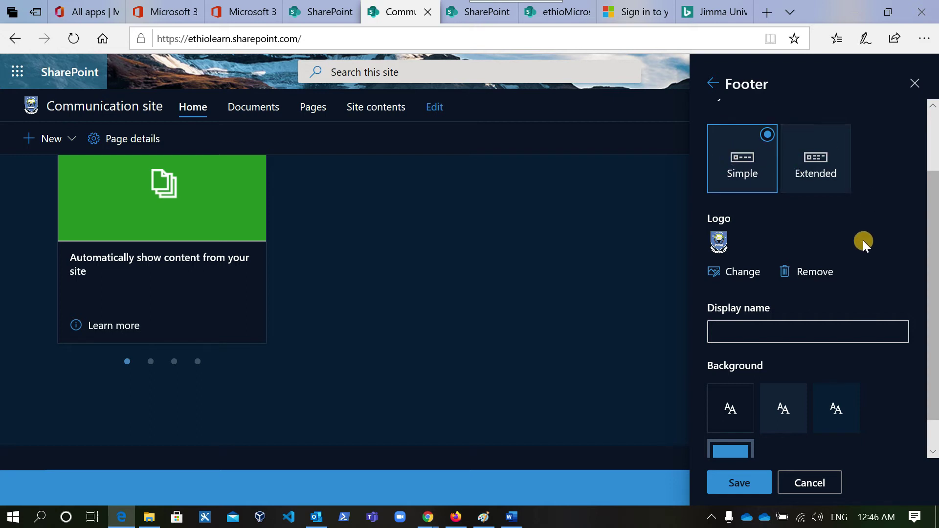
scroll(863, 240, "down", 1)
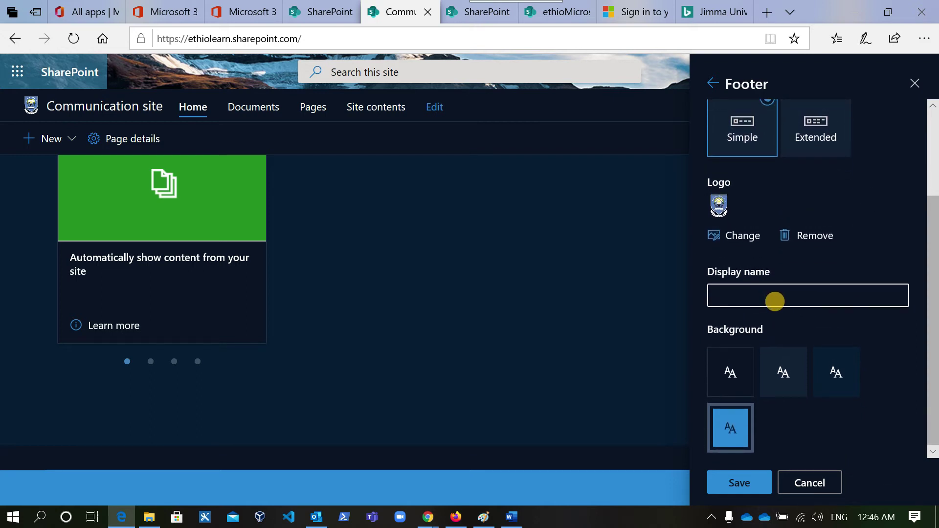
Set footer display name 'Jimma University', choose the third background shade, and save.
left_click(775, 301)
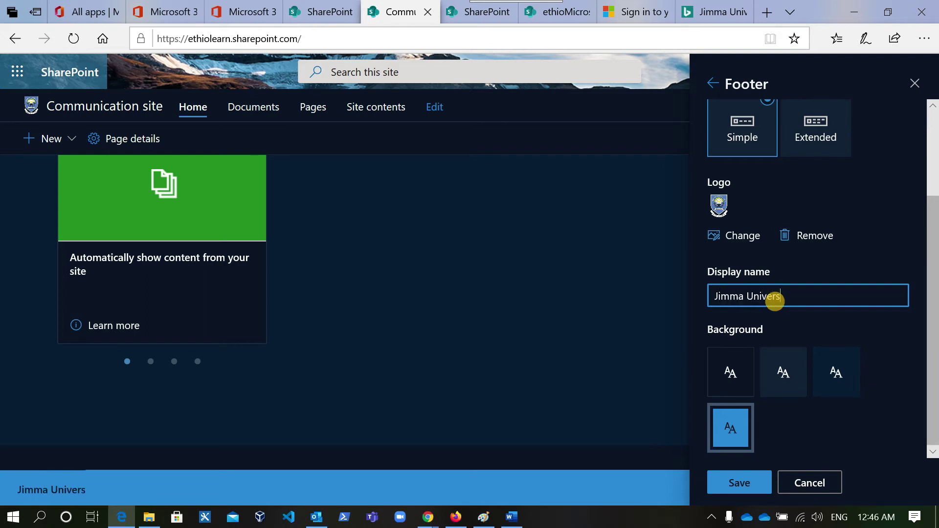
type("Jimma University")
left_click(735, 384)
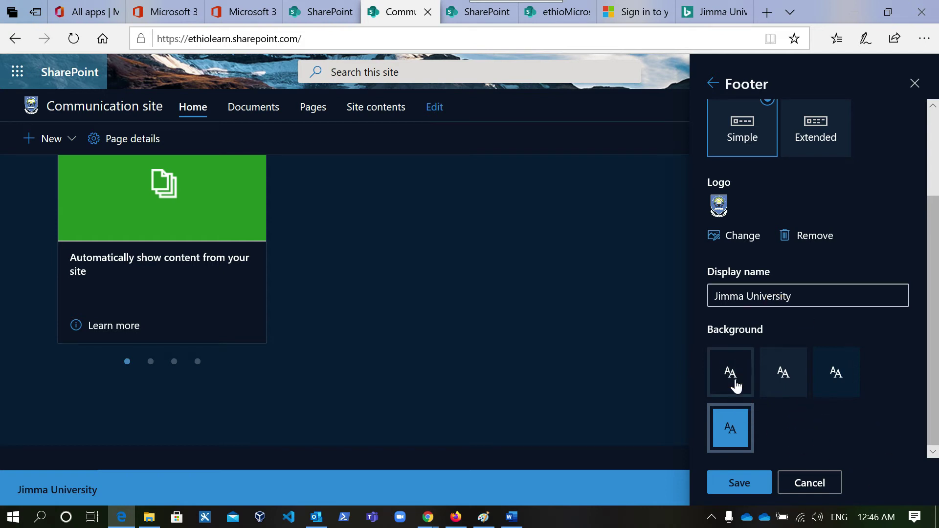
left_click(776, 380)
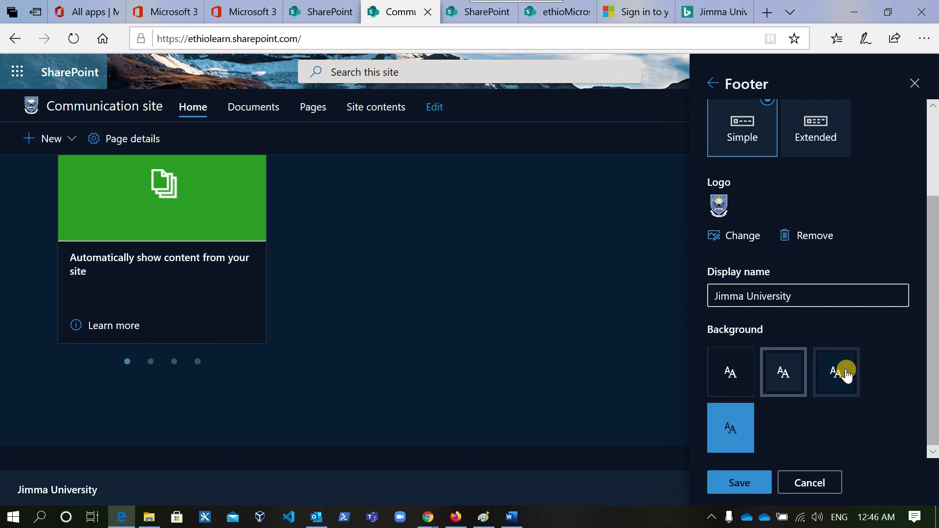
left_click(844, 376)
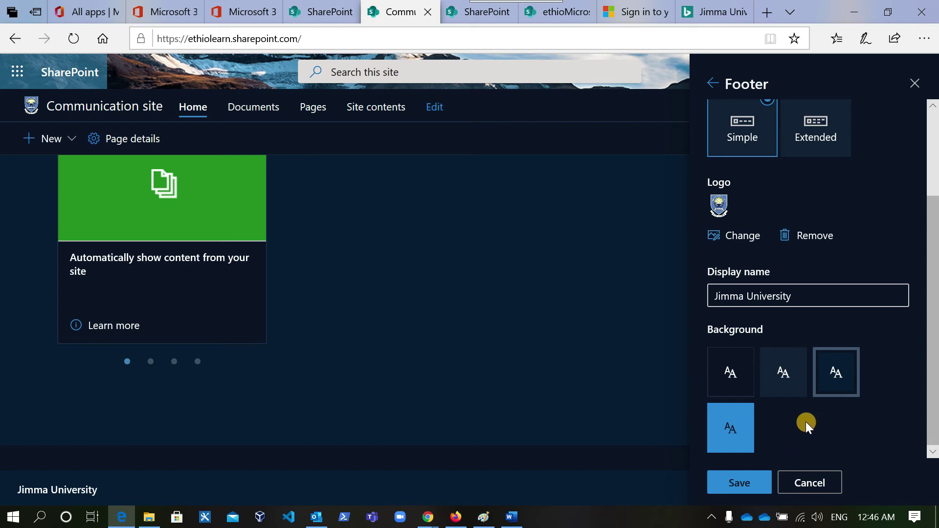
left_click(740, 481)
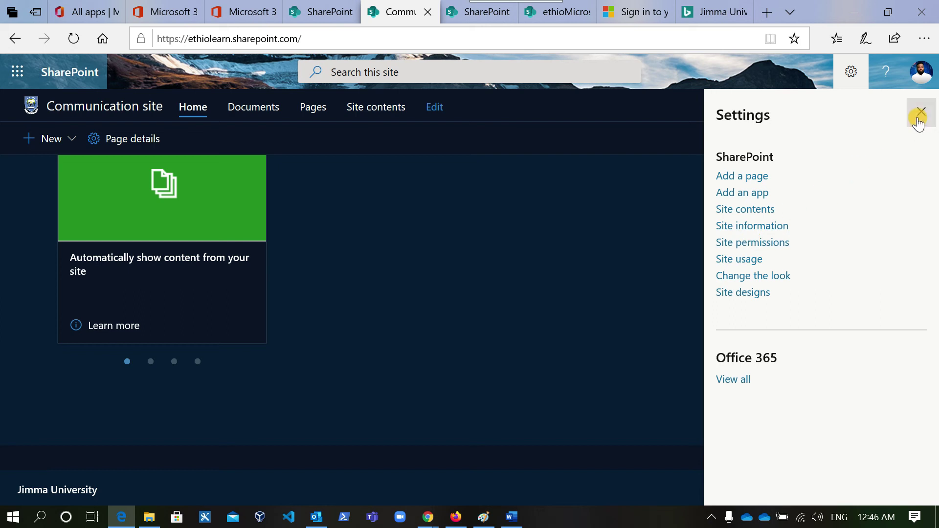
Close the Settings pane and scroll the home page to check the header and footer.
left_click(920, 115)
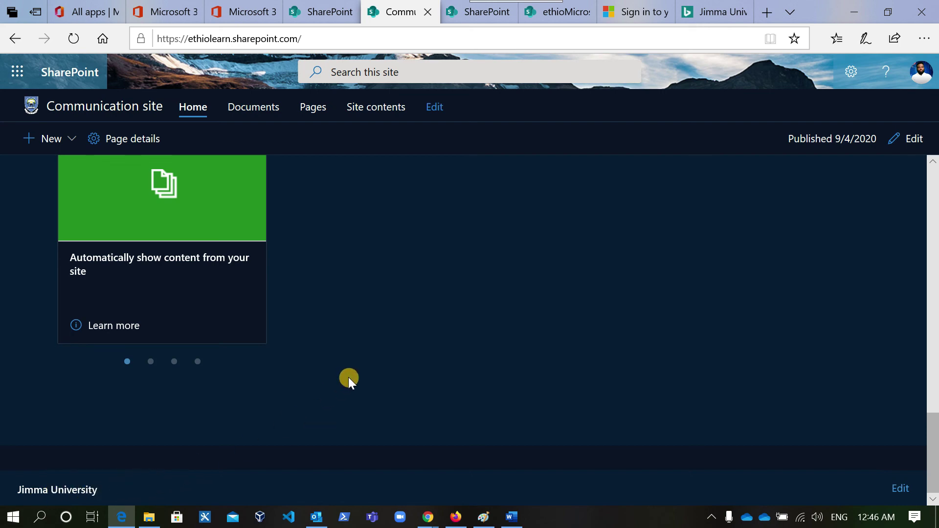
scroll(348, 377, "up", 5)
scroll(348, 377, "up", 5)
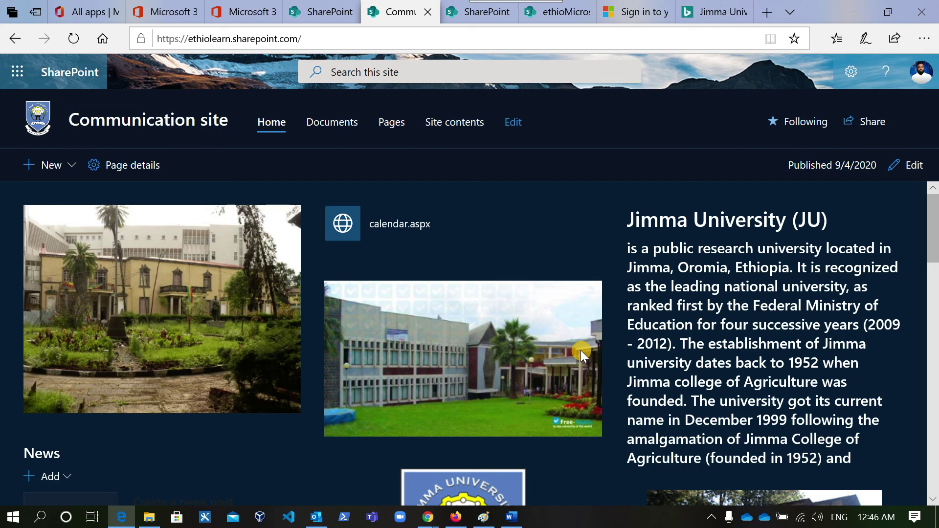
scroll(580, 350, "down", 10)
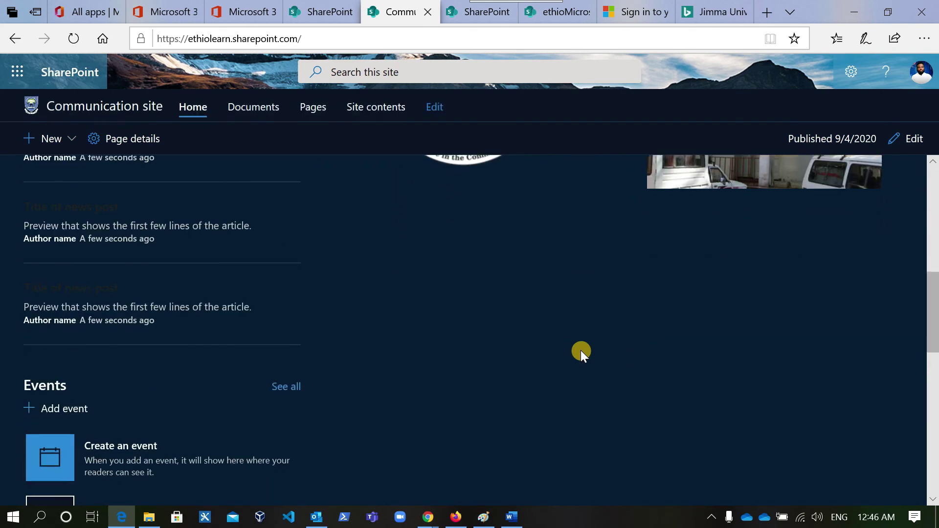
scroll(580, 351, "down", 5)
scroll(580, 351, "up", 15)
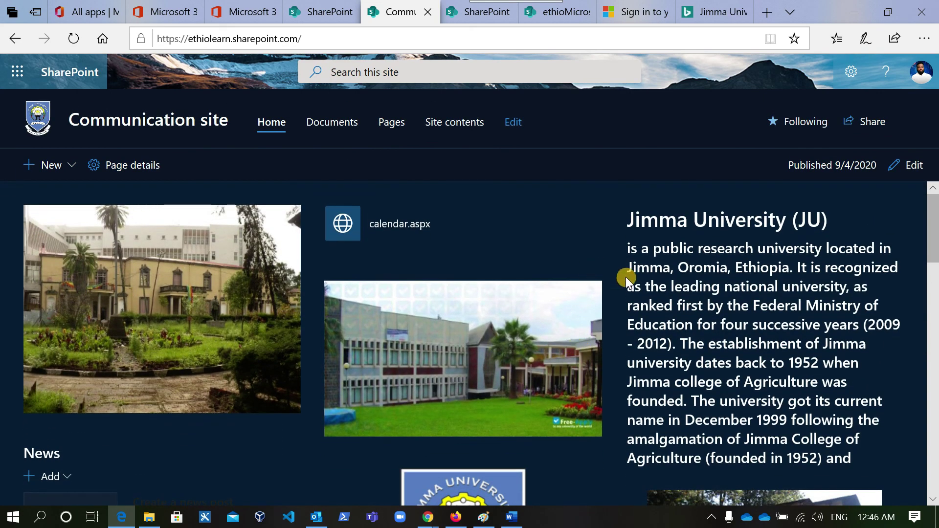